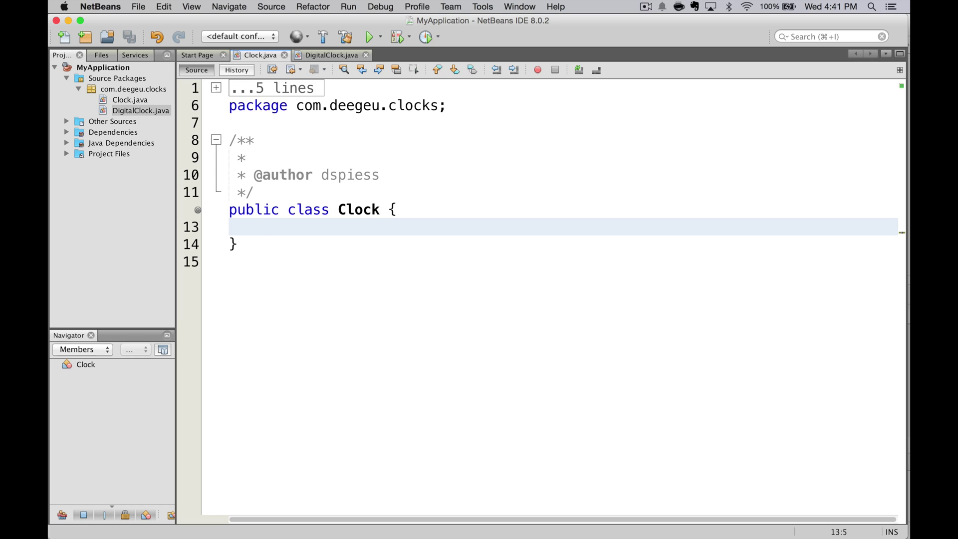
- Add the numberOfSeconds field to Clock with value 24 and to DigitalClock with 42
{"action": "type", "text": "protected int numberOfSeconds;"}
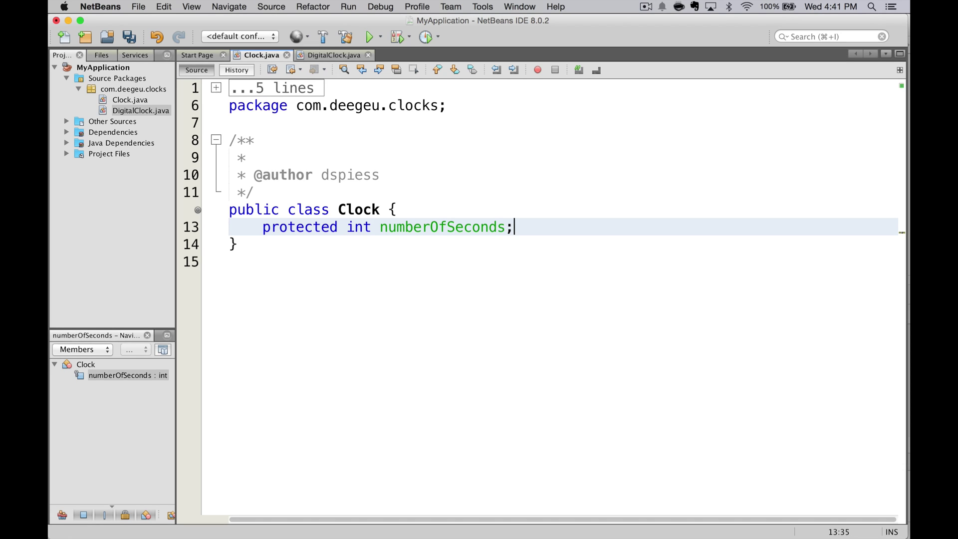
{"action": "key", "text": "ctrl+Tab"}
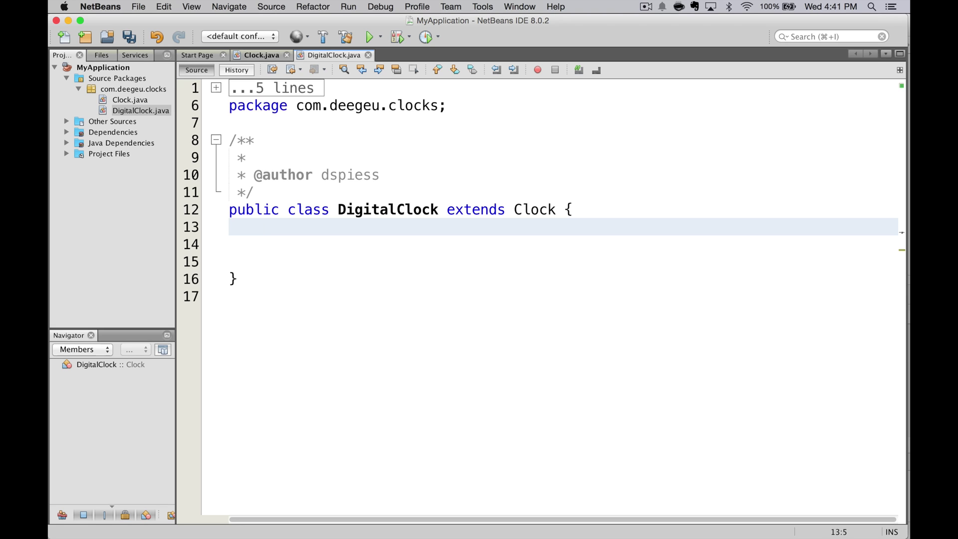
{"action": "type", "text": "protected int numberOfSeconds"}
{"action": "type", "text": ";"}
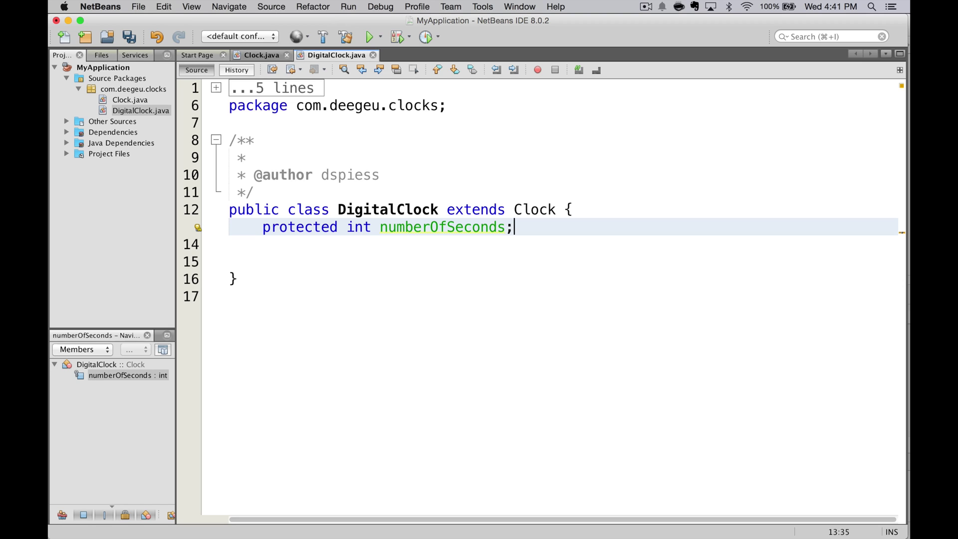
{"action": "key", "text": "ctrl+Tab"}
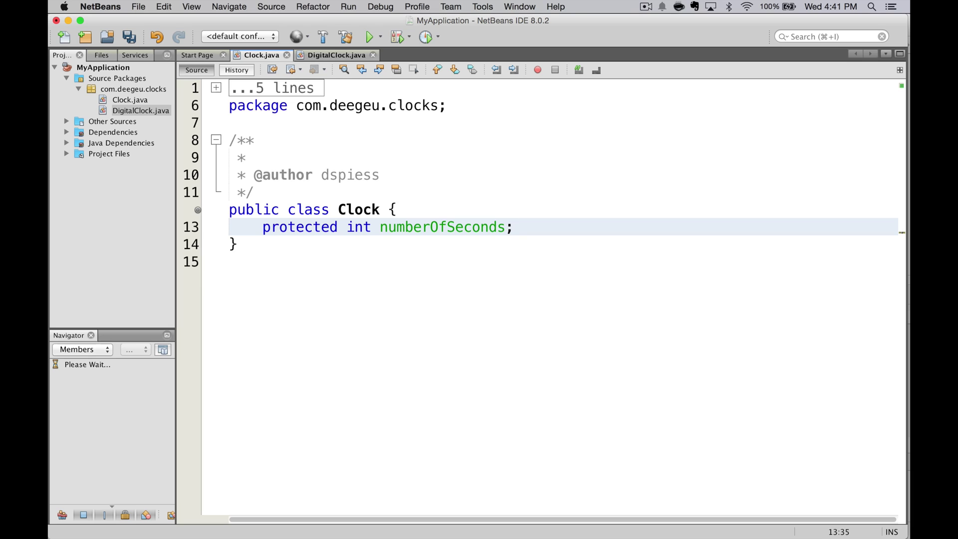
{"action": "key", "text": "Left"}
{"action": "type", "text": "= 24"}
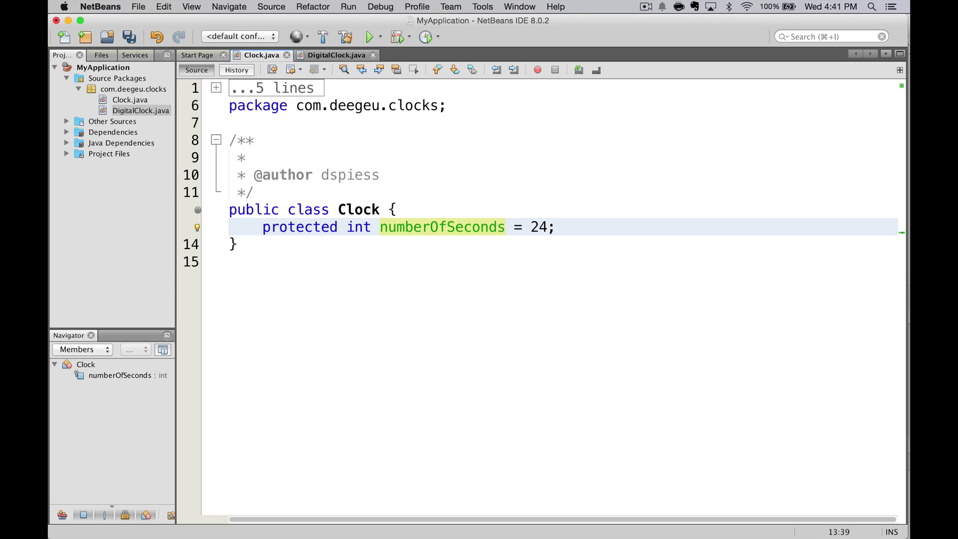
{"action": "key", "text": "ctrl+Tab"}
{"action": "type", "text": "= 42"}
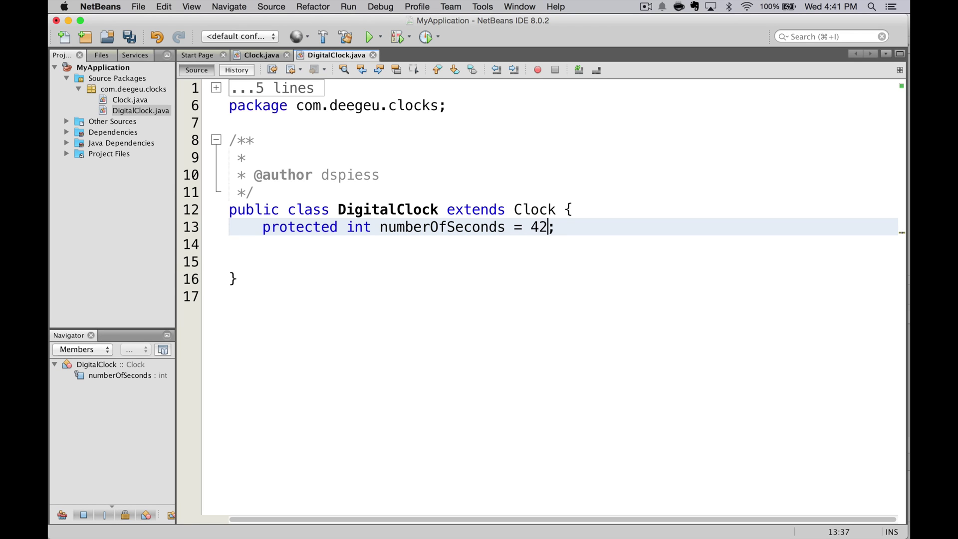
{"action": "key", "text": "Down"}
{"action": "key", "text": "Down"}
{"action": "type", "text": "pub"}
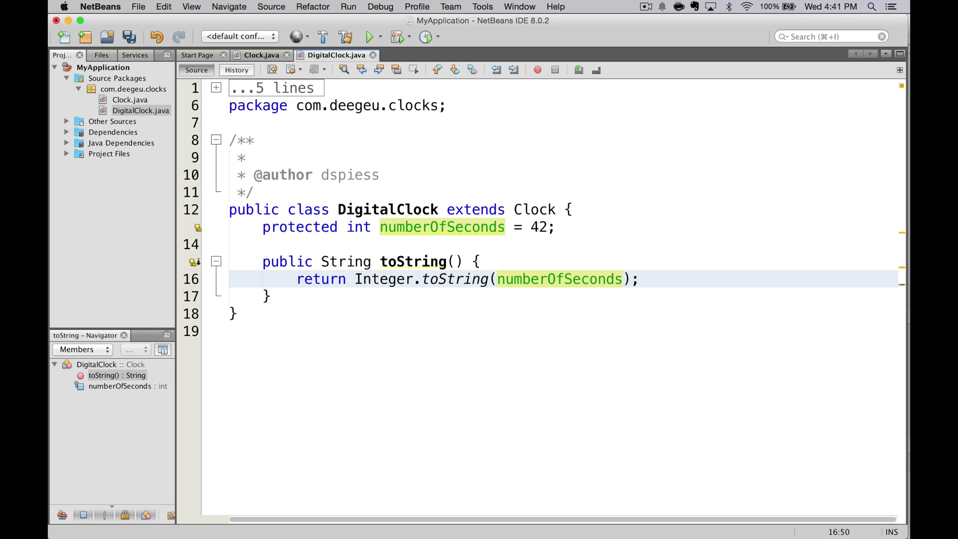
{"action": "key", "text": "Up"}
{"action": "key", "text": "Home"}
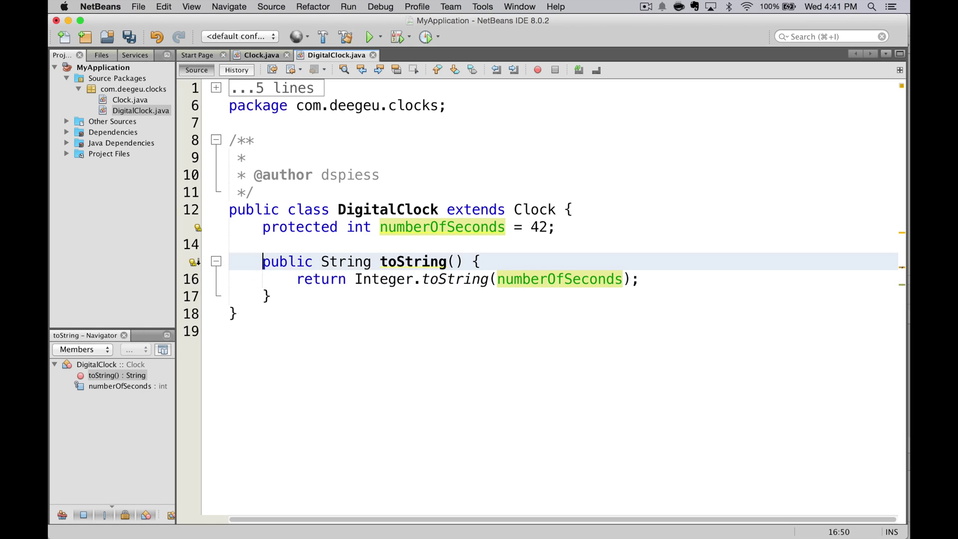
{"action": "key", "text": "Return"}
{"action": "key", "text": "Up"}
{"action": "type", "text": "@Ove"}
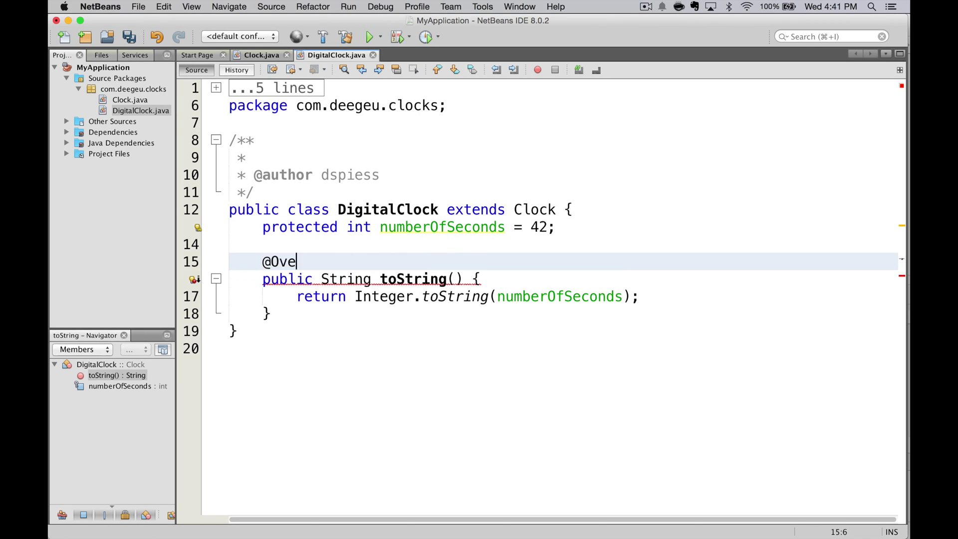
{"action": "type", "text": "rride"}
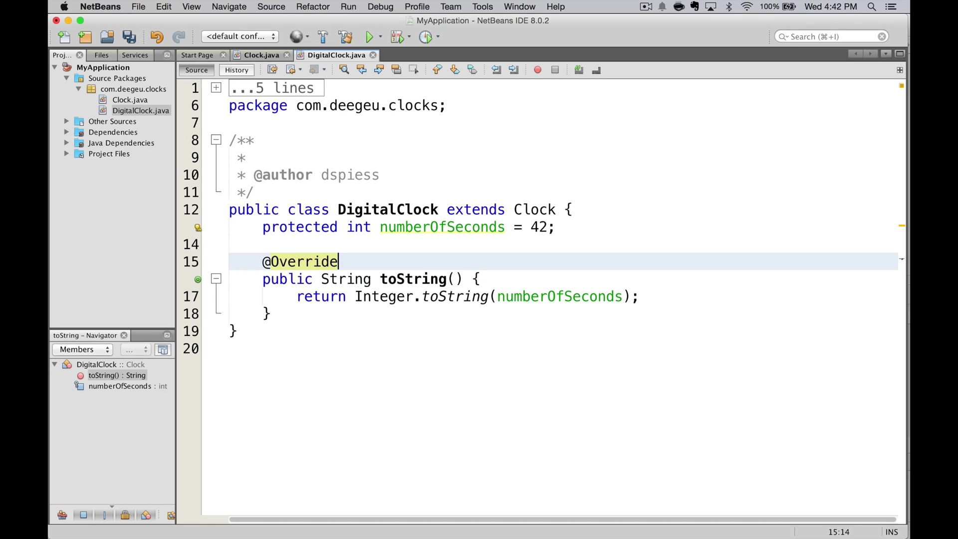
- Expand psvm into a main method below toString and create childClock
{"action": "key", "text": "Down"}
{"action": "key", "text": "Down"}
{"action": "key", "text": "Down"}
{"action": "key", "text": "End"}
{"action": "key", "text": "Return"}
{"action": "key", "text": "Return"}
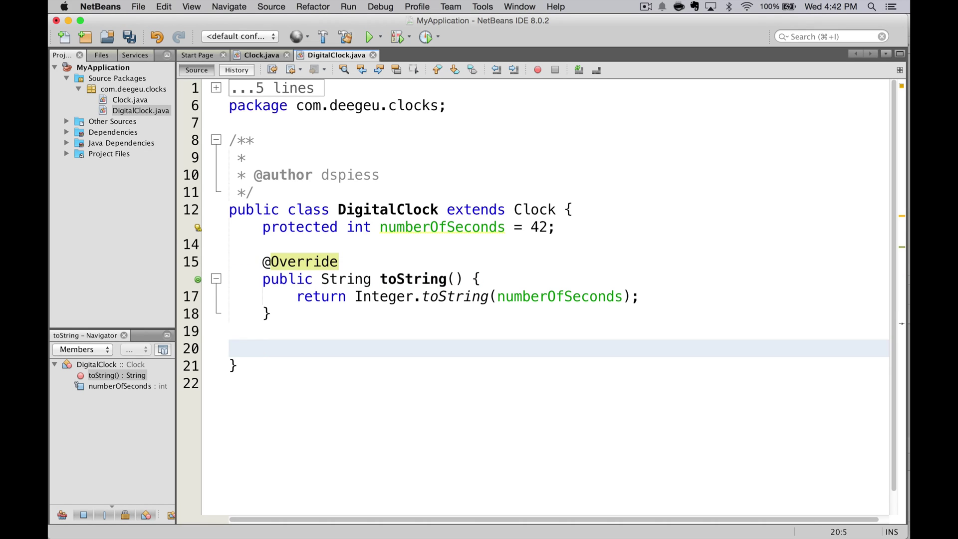
{"action": "type", "text": "public stat"}
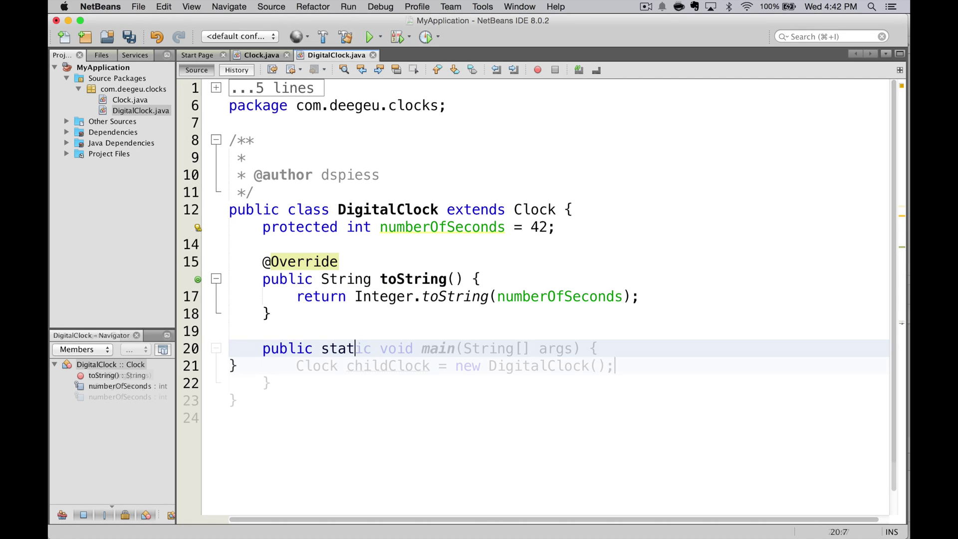
{"action": "key", "text": "Tab"}
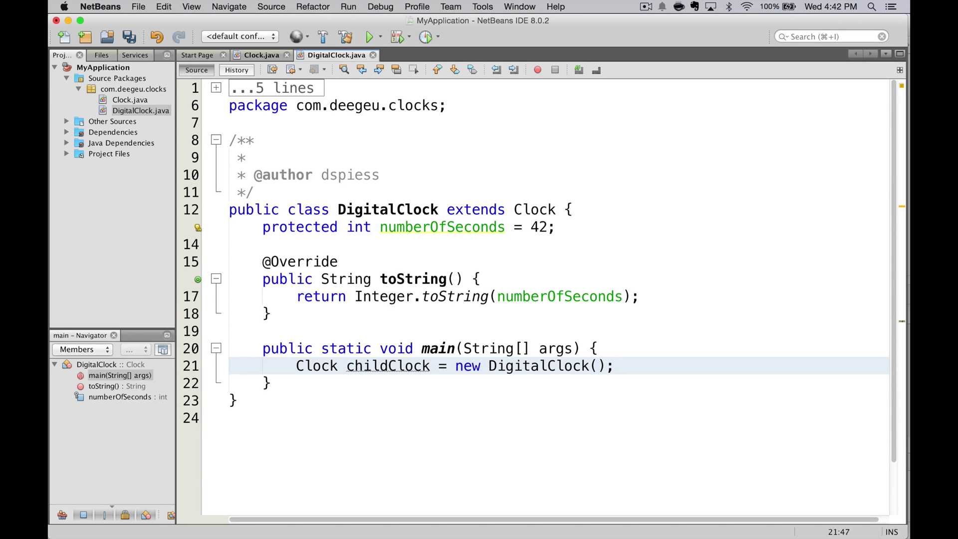
{"action": "key", "text": "Return"}
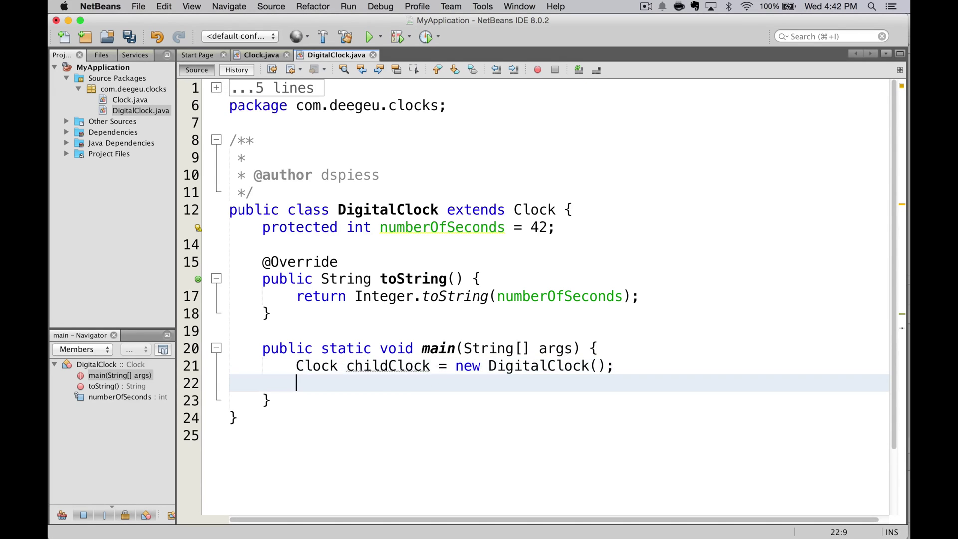
{"action": "type", "text": "childClock.numberOfSeconds = 50"}
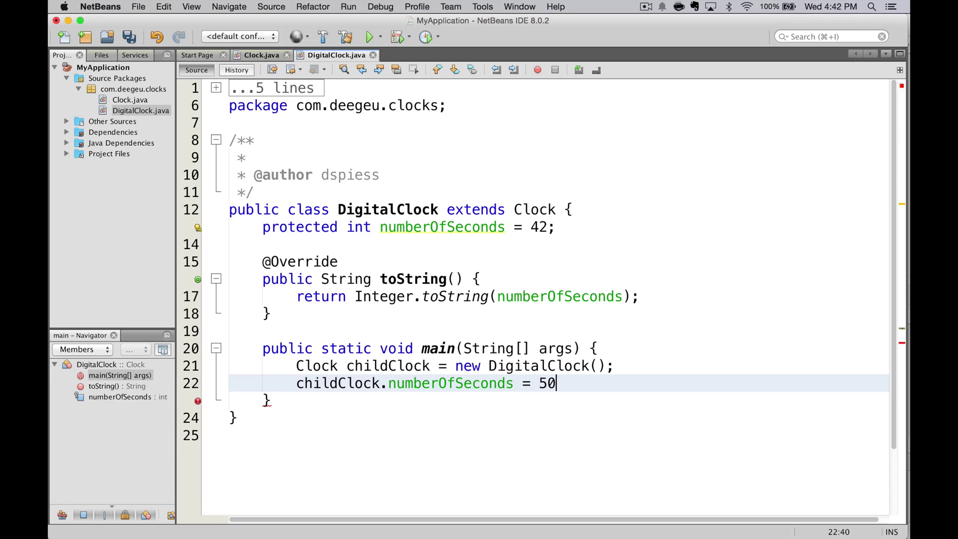
{"action": "type", "text": ";"}
- Set numberOfSeconds to 50, print it and toString, and run to get 50 and 42
{"action": "key", "text": "Return"}
{"action": "key", "text": "Return"}
{"action": "type", "text": "System.out.println(childClock.numberOfSeconds);"}
{"action": "key", "text": "Return"}
{"action": "type", "text": "System.out.println(childClock.toString());"}
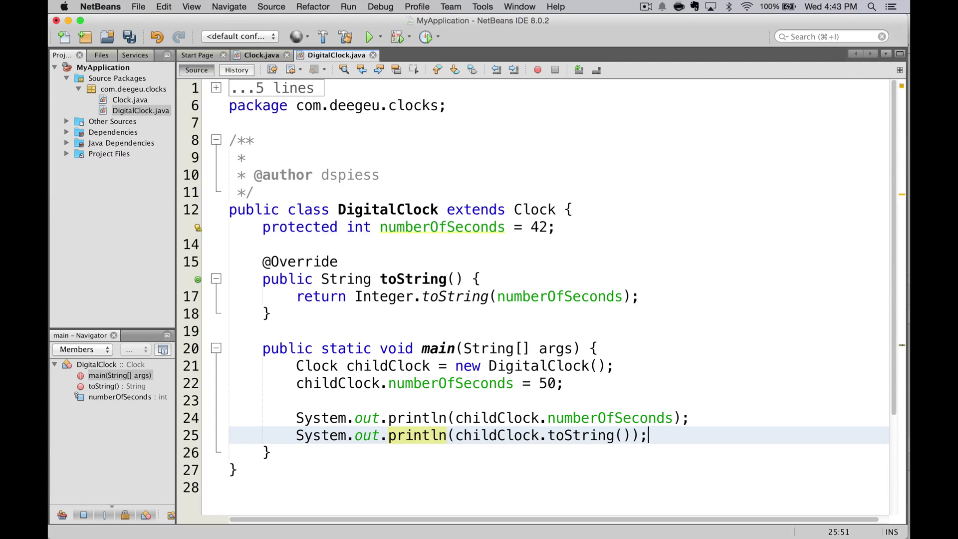
{"action": "key", "text": "shift+F6"}
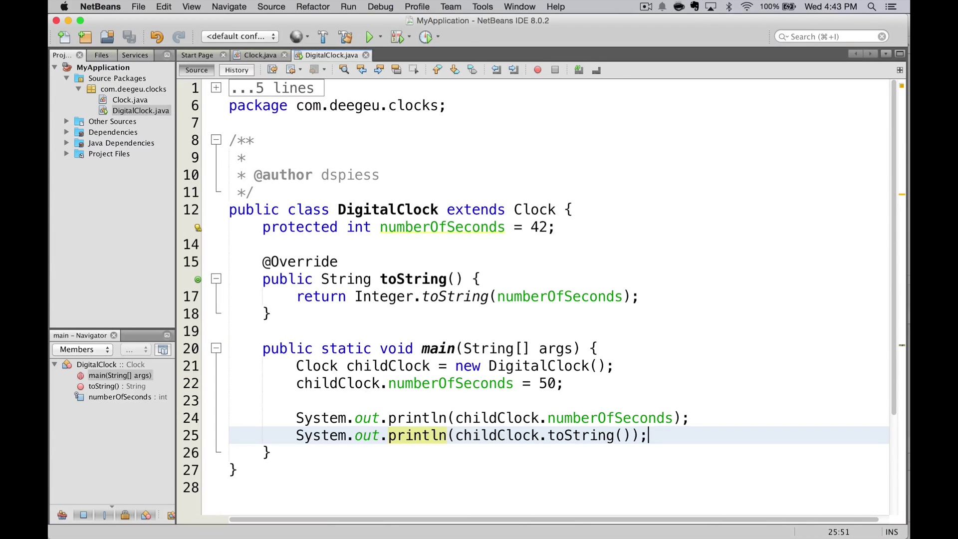
{"action": "left_click", "coordinate": [260, 55]}
- Make numberOfSeconds private, reuse setNumberOfSeconds in DigitalClock, and rerun to print 50 twice
{"action": "double_click", "coordinate": [297, 227]}
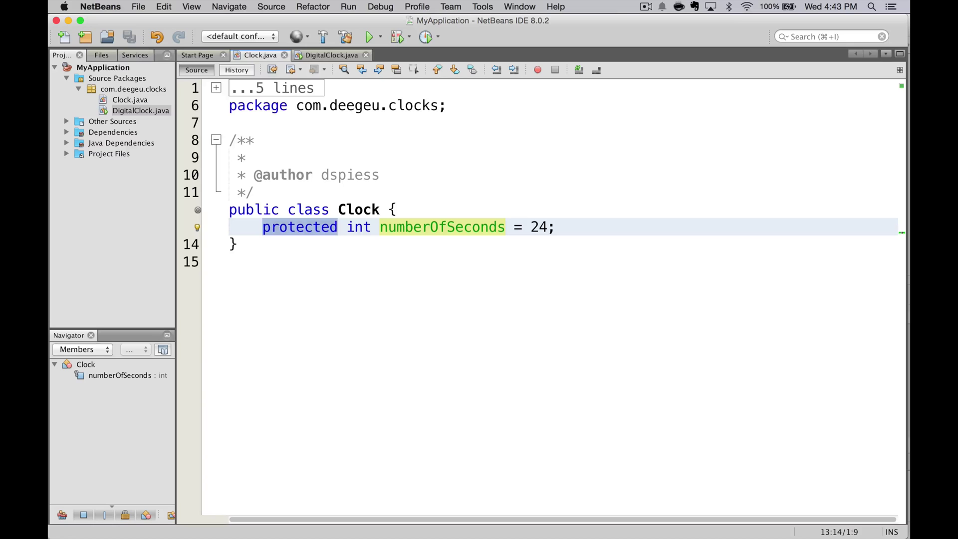
{"action": "type", "text": "private"}
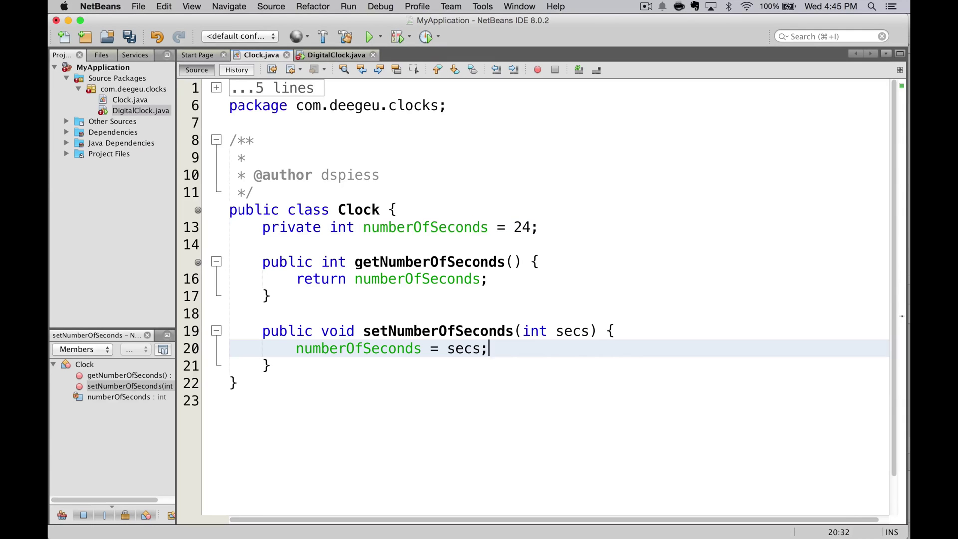
{"action": "left_click_drag", "start_coordinate": [263, 331], "coordinate": [270, 366]}
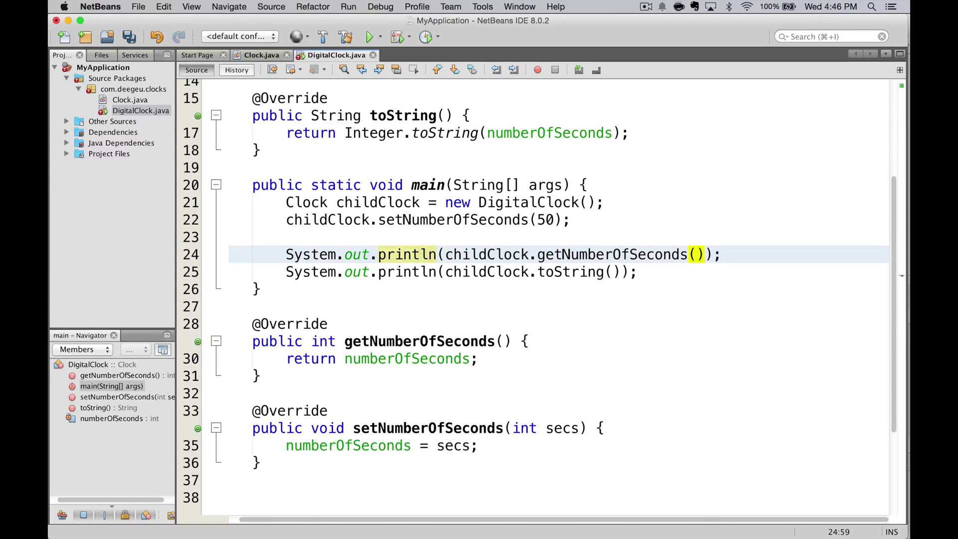
{"action": "key", "text": "Down"}
{"action": "key", "text": "Down"}
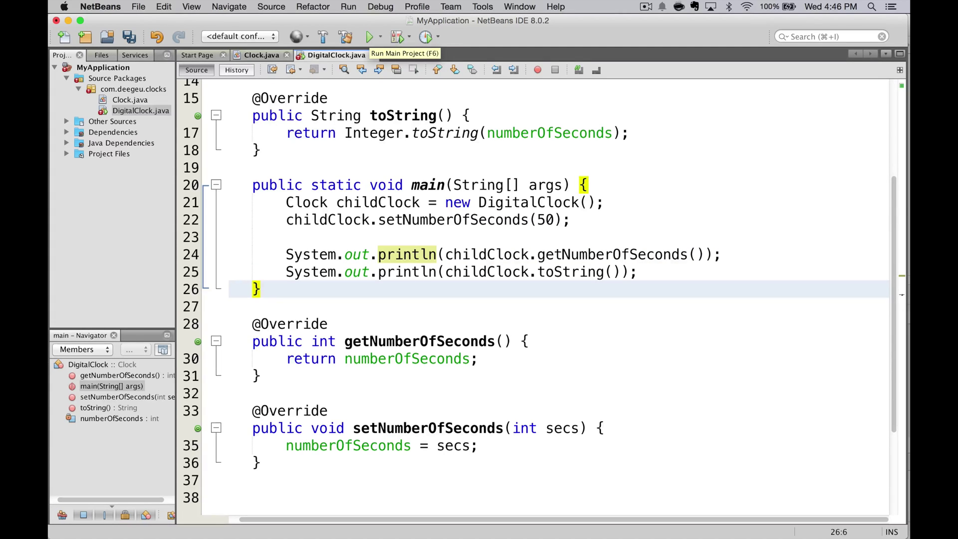
{"action": "left_click", "coordinate": [370, 37]}
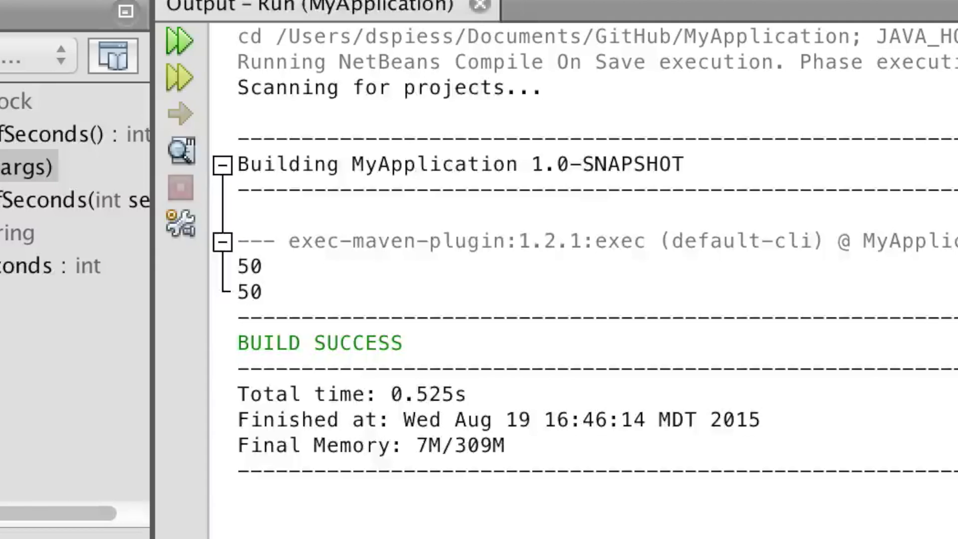